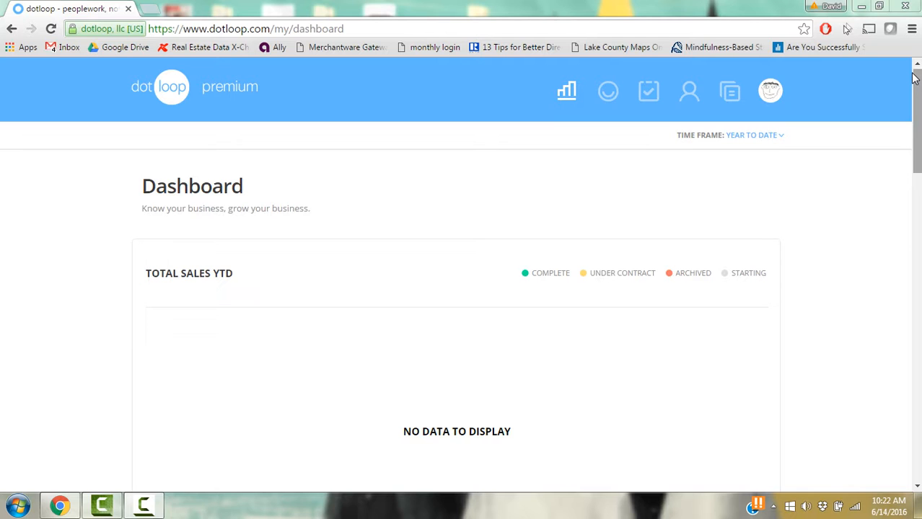
- Switch from the Dashboard to the Loops page via the top navigation bar
{"action": "left_click", "coordinate": [608, 93]}
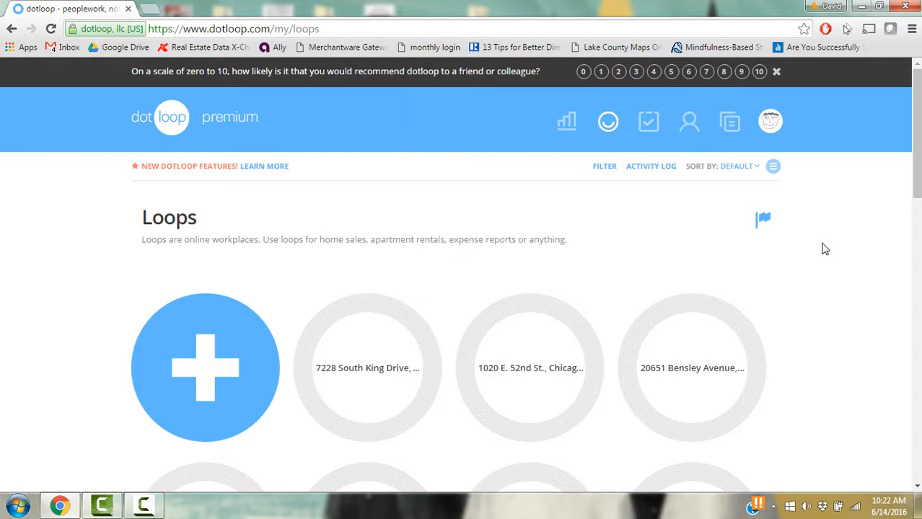
- Switch the loops to list view and apply the filter with no criteria ticked
{"action": "left_click", "coordinate": [774, 168]}
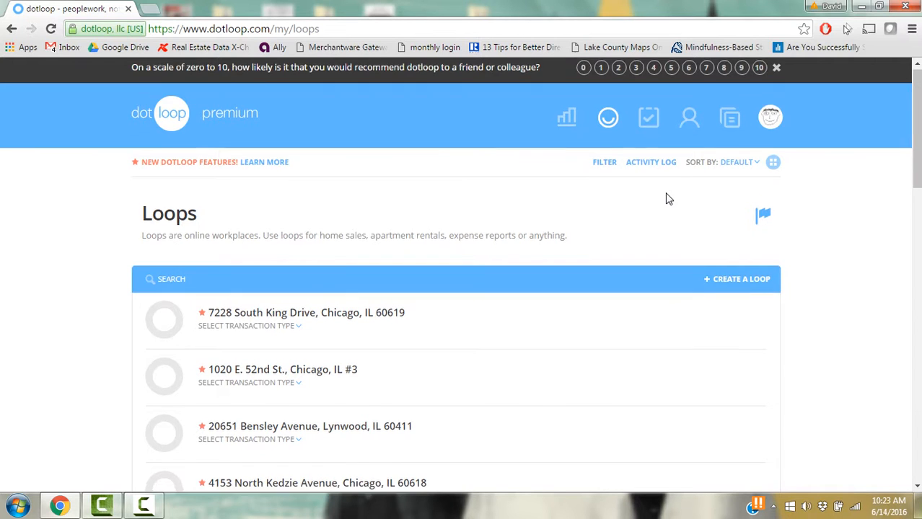
{"action": "scroll", "coordinate": [668, 199], "scroll_direction": "down", "scroll_amount": 2}
{"action": "scroll", "coordinate": [667, 198], "scroll_direction": "up", "scroll_amount": 2}
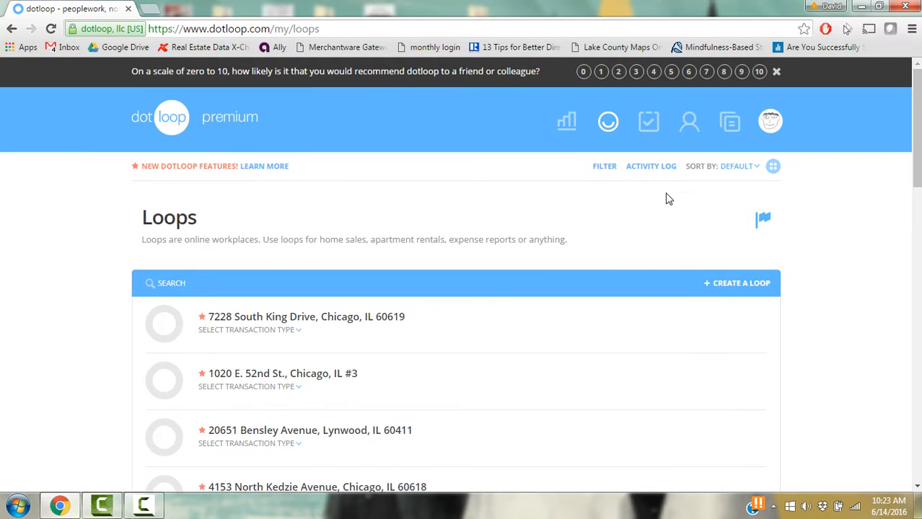
{"action": "left_click", "coordinate": [604, 167]}
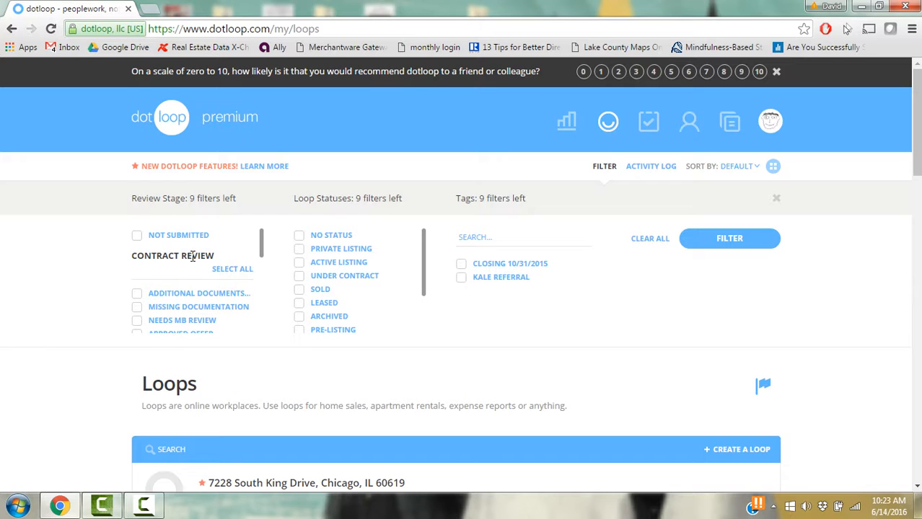
{"action": "left_click", "coordinate": [737, 239]}
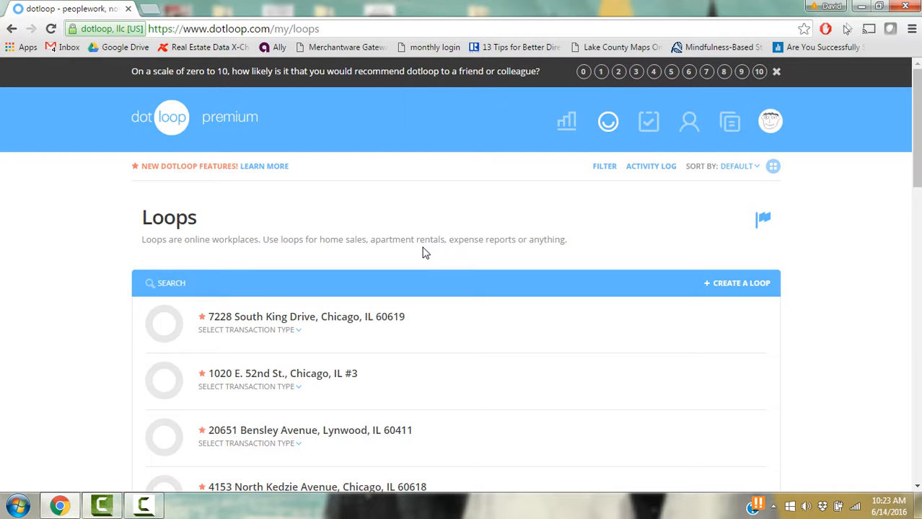
- Create a new loop named '0001 Cemetery Lane', ignoring the address suggestion
{"action": "left_click", "coordinate": [754, 289]}
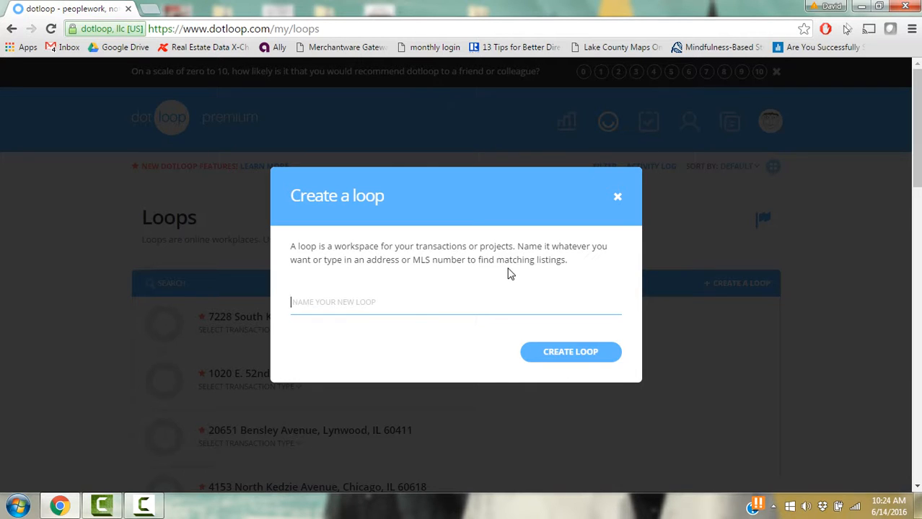
{"action": "type", "text": "0"}
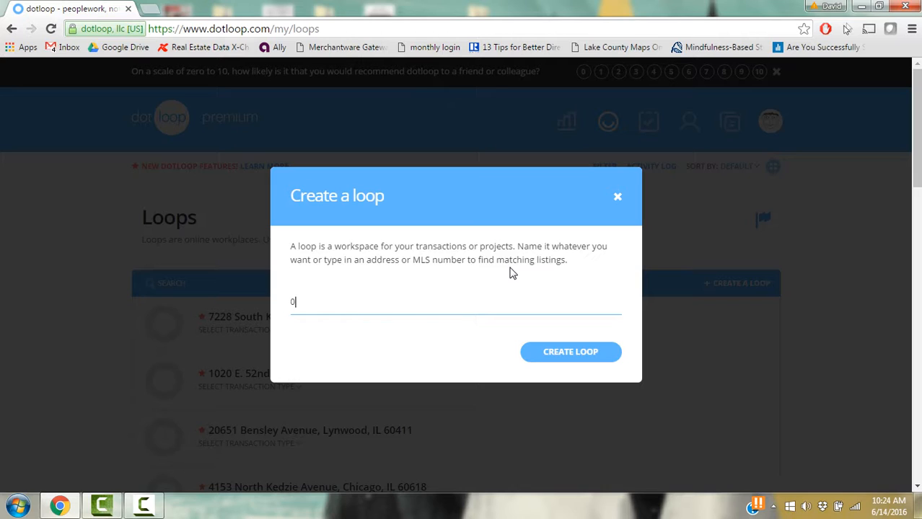
{"action": "type", "text": "001 Cemetery Lane"}
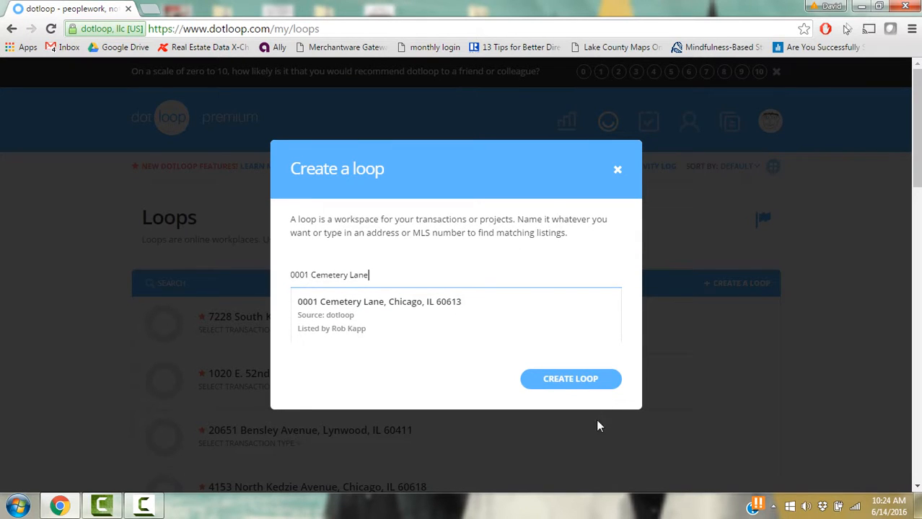
{"action": "left_click", "coordinate": [591, 381]}
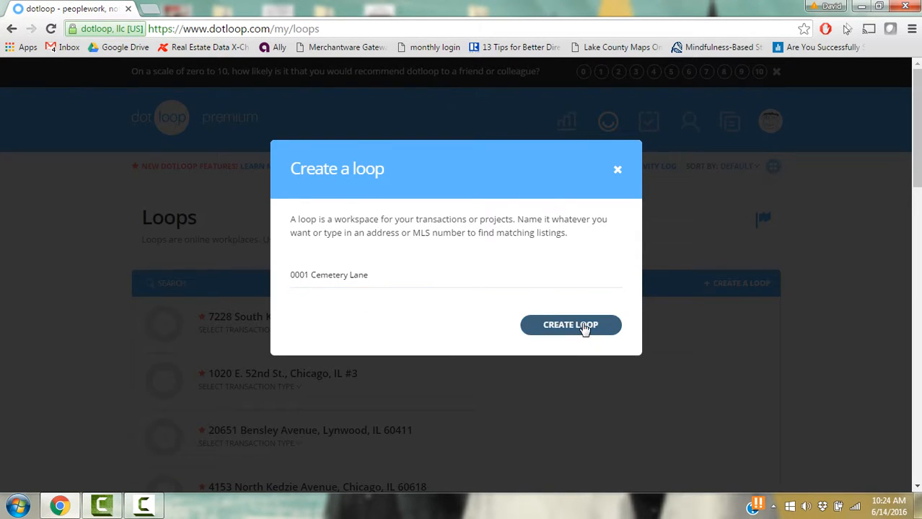
{"action": "left_click", "coordinate": [586, 326]}
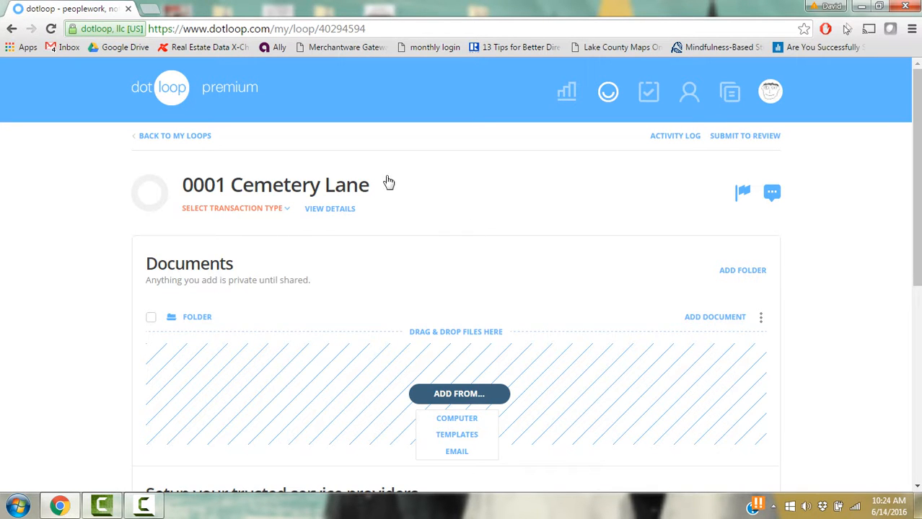
- Set transaction type to Listing for Sale and status to Active Listing, then view details
{"action": "left_click", "coordinate": [285, 209]}
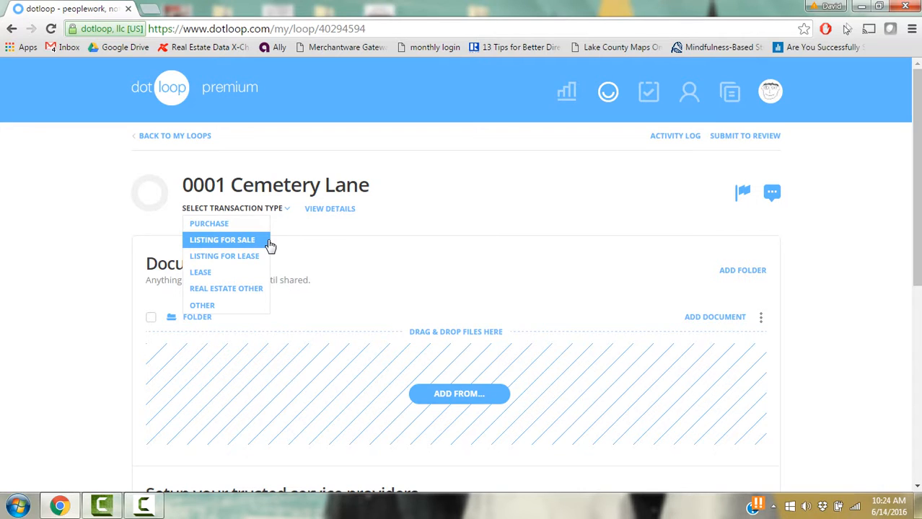
{"action": "left_click", "coordinate": [268, 243]}
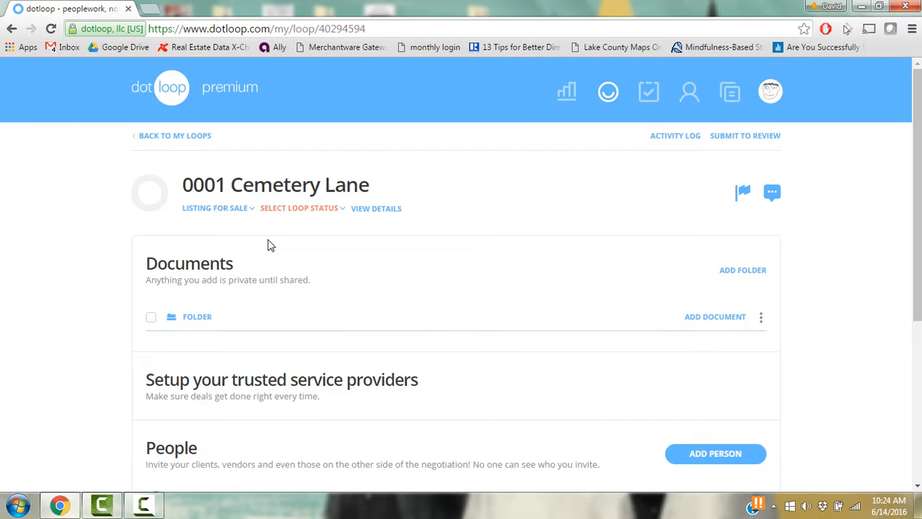
{"action": "left_click", "coordinate": [330, 209]}
{"action": "left_click", "coordinate": [316, 256]}
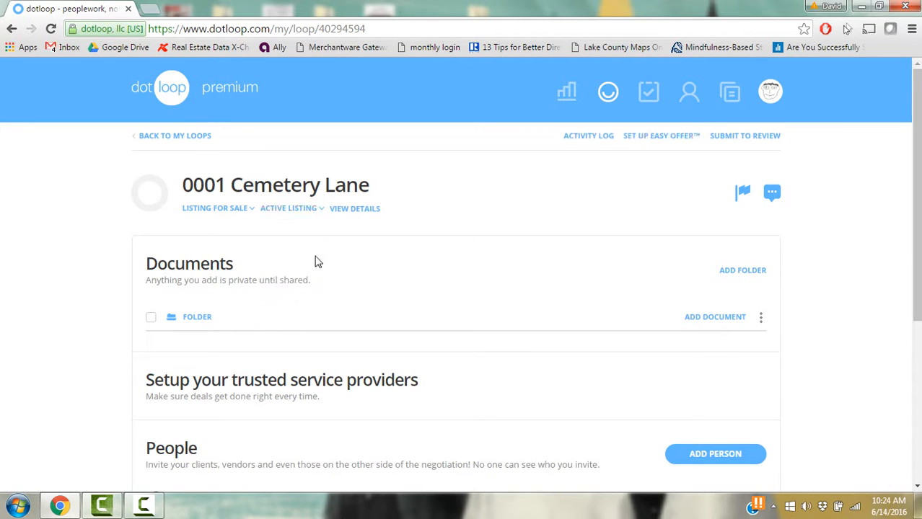
{"action": "left_click", "coordinate": [357, 212]}
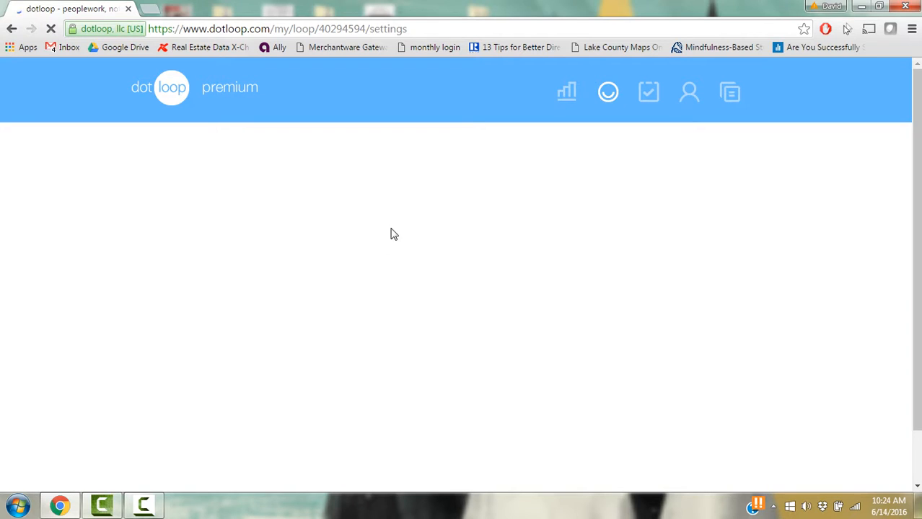
- Change your own role under People to Listing Agent and save the person details
{"action": "scroll", "coordinate": [321, 288], "scroll_direction": "down", "scroll_amount": 2}
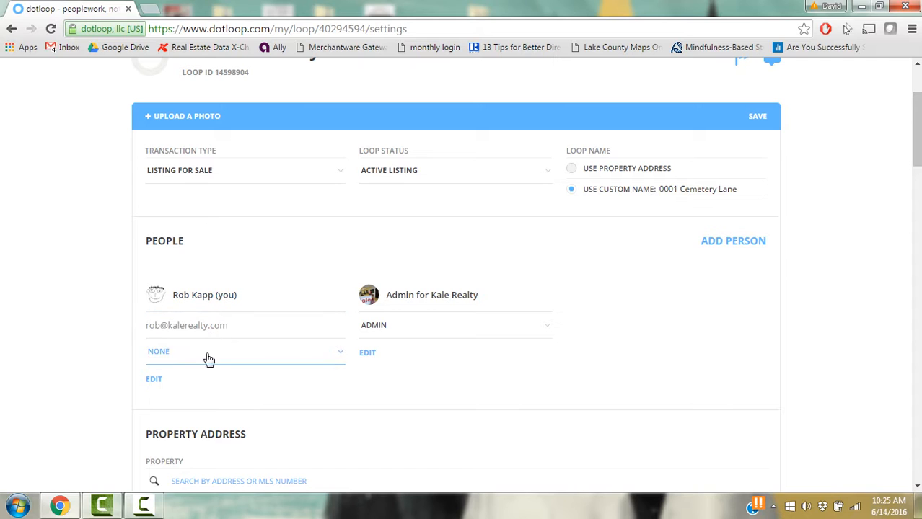
{"action": "left_click", "coordinate": [269, 352]}
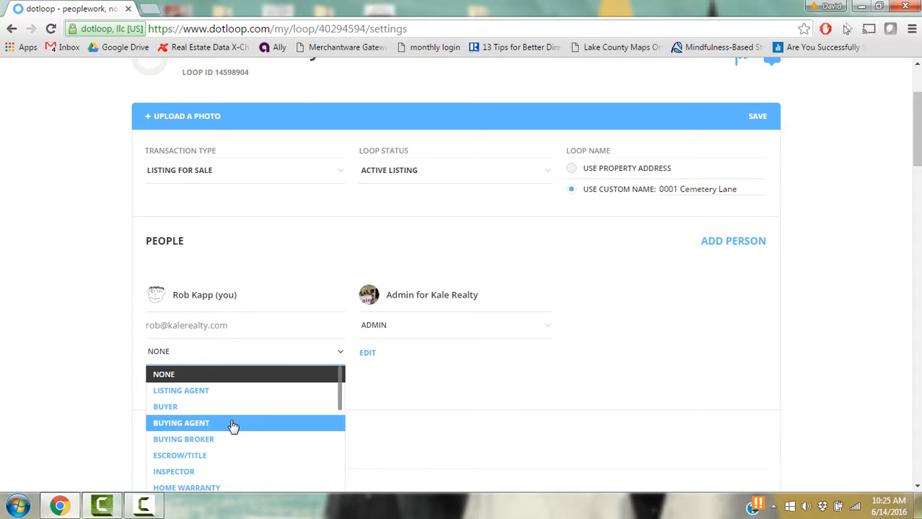
{"action": "left_click", "coordinate": [234, 390]}
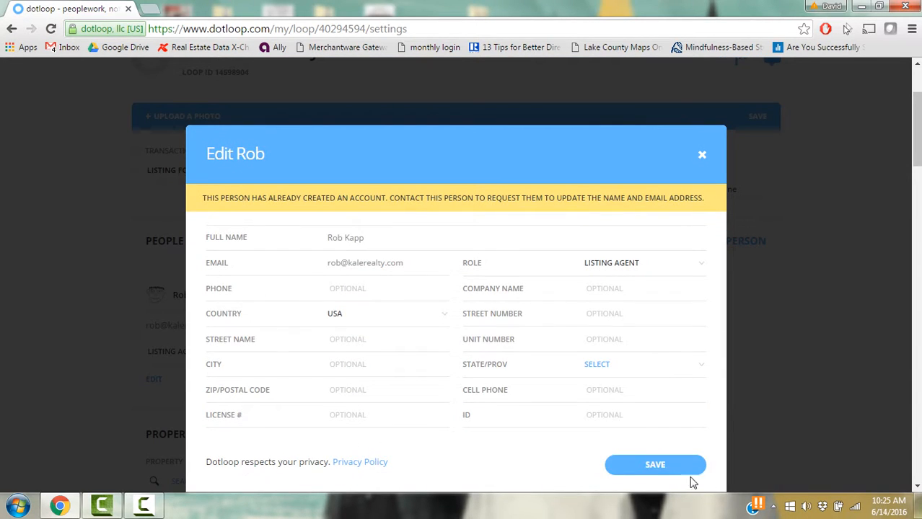
{"action": "left_click", "coordinate": [655, 464]}
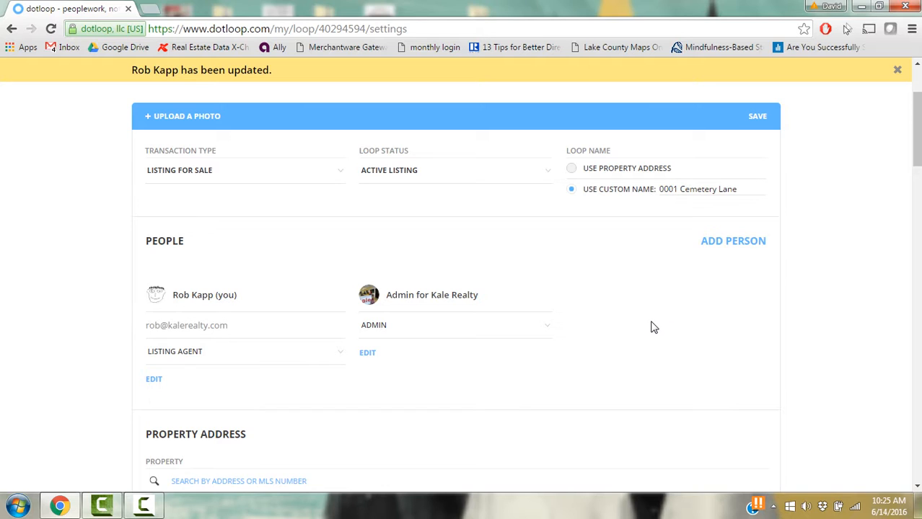
- Start a new person entry with the seller's full name and e-mail address
{"action": "left_click", "coordinate": [726, 246]}
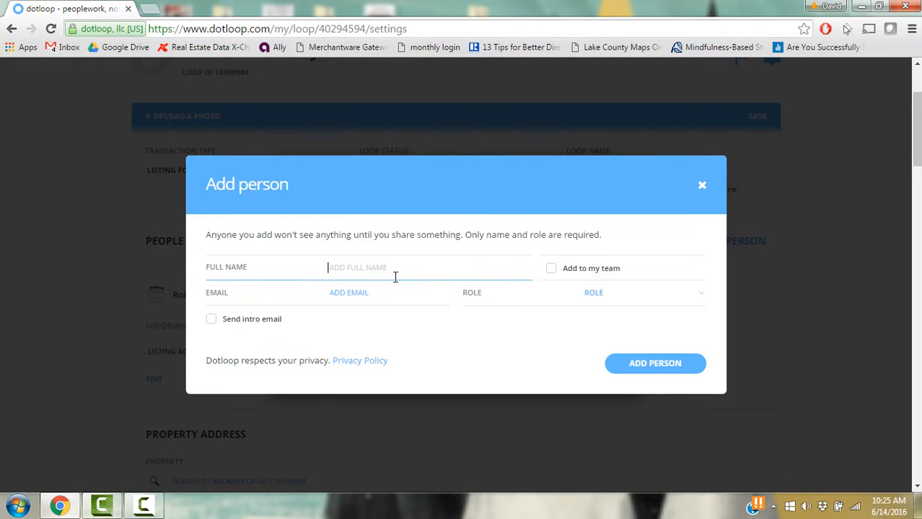
{"action": "type", "text": "Morticia Addams"}
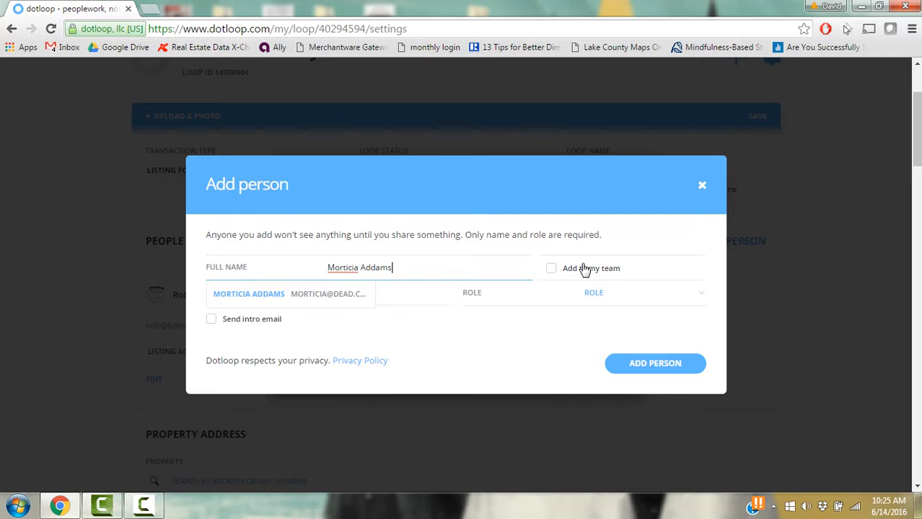
{"action": "left_click", "coordinate": [663, 252]}
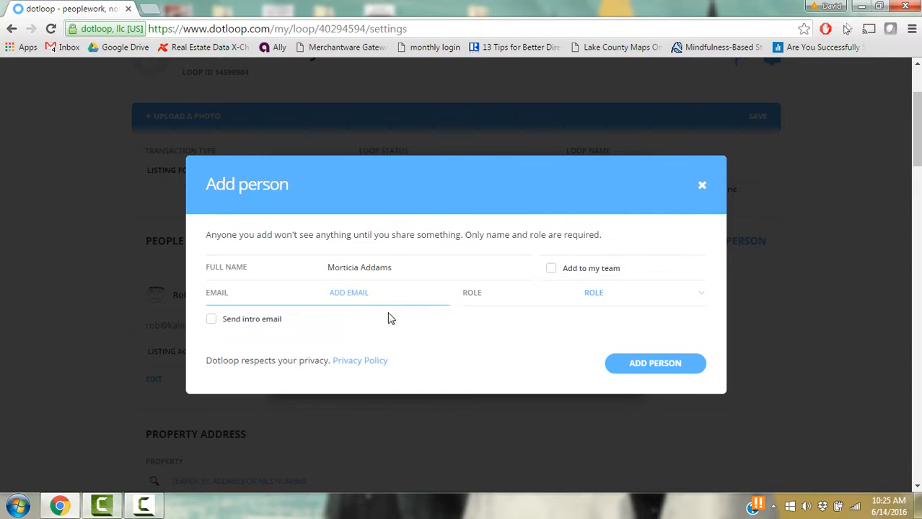
{"action": "left_click", "coordinate": [361, 294]}
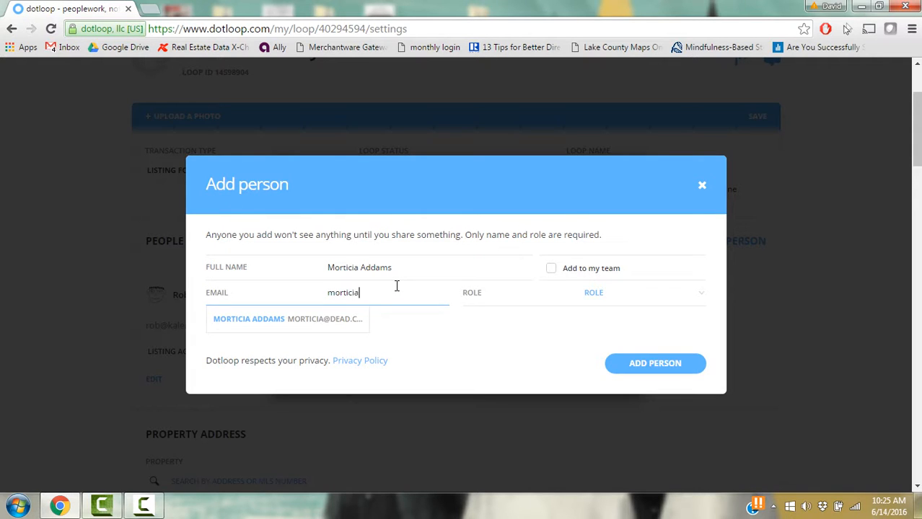
- Give the new person the Seller role and add them to the loop
{"action": "left_click", "coordinate": [656, 303]}
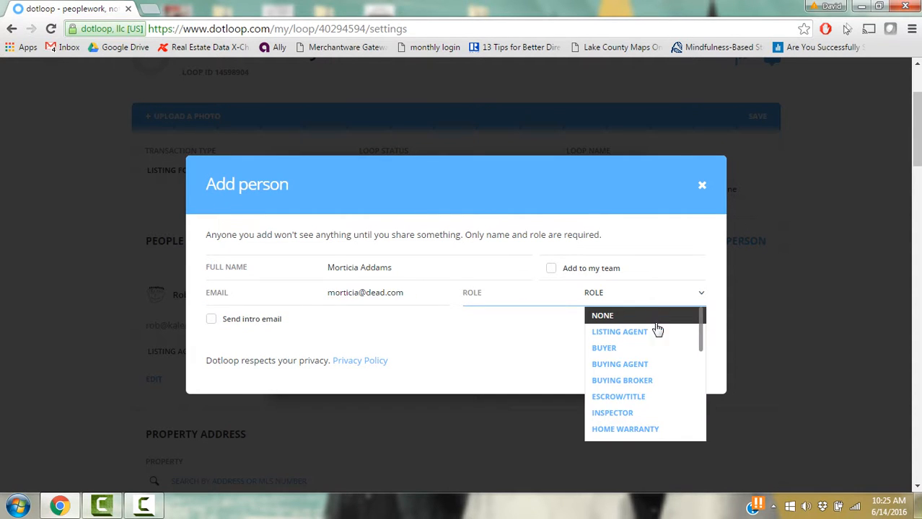
{"action": "scroll", "coordinate": [659, 336], "scroll_direction": "down", "scroll_amount": 3}
{"action": "left_click", "coordinate": [627, 409]}
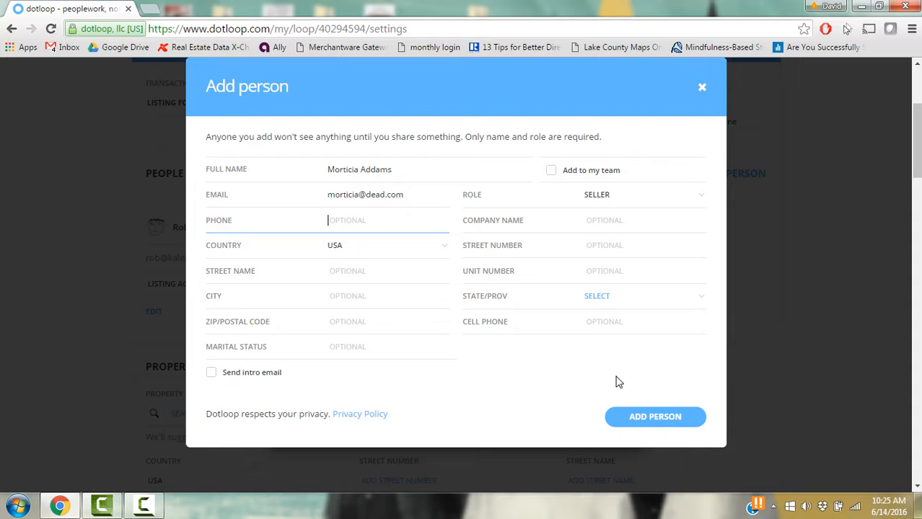
{"action": "left_click", "coordinate": [667, 425]}
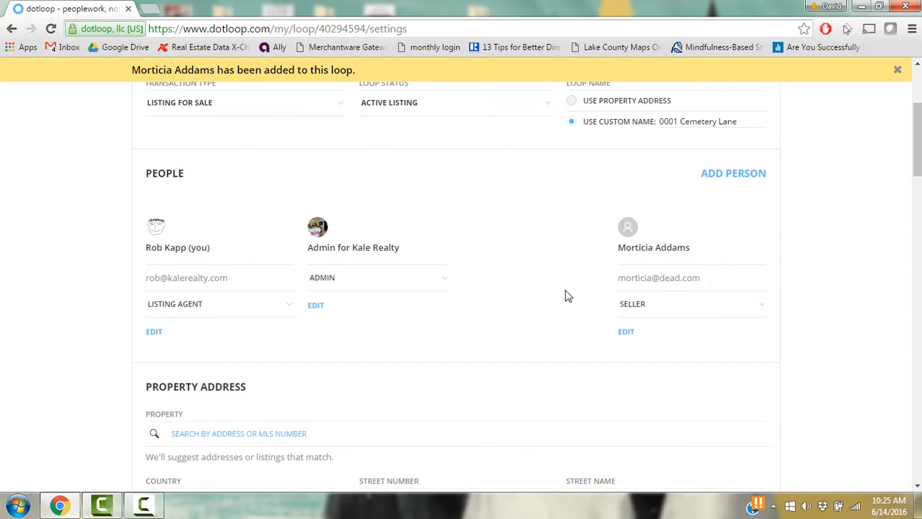
- Enter the property address as 0001 Cemetery Lane, Chicago, IL 60613
{"action": "scroll", "coordinate": [423, 347], "scroll_direction": "down", "scroll_amount": 2}
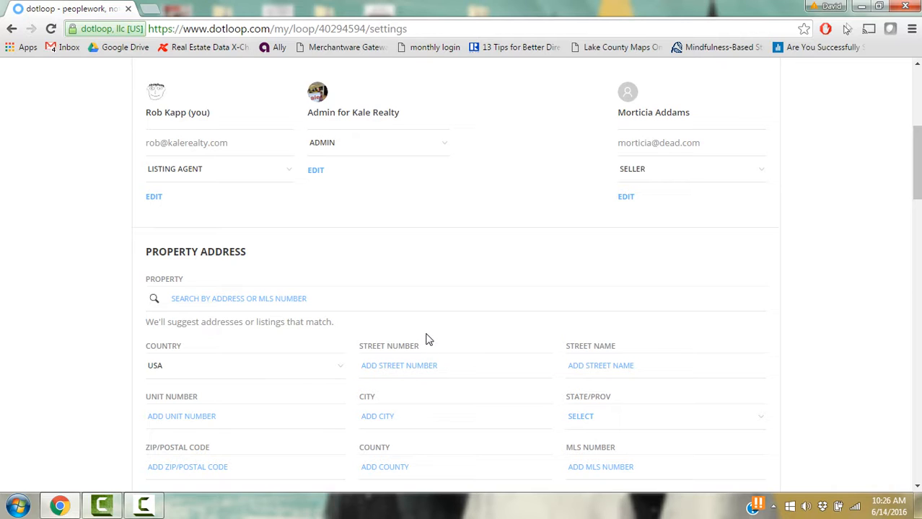
{"action": "left_click", "coordinate": [418, 363]}
{"action": "type", "text": "0001"}
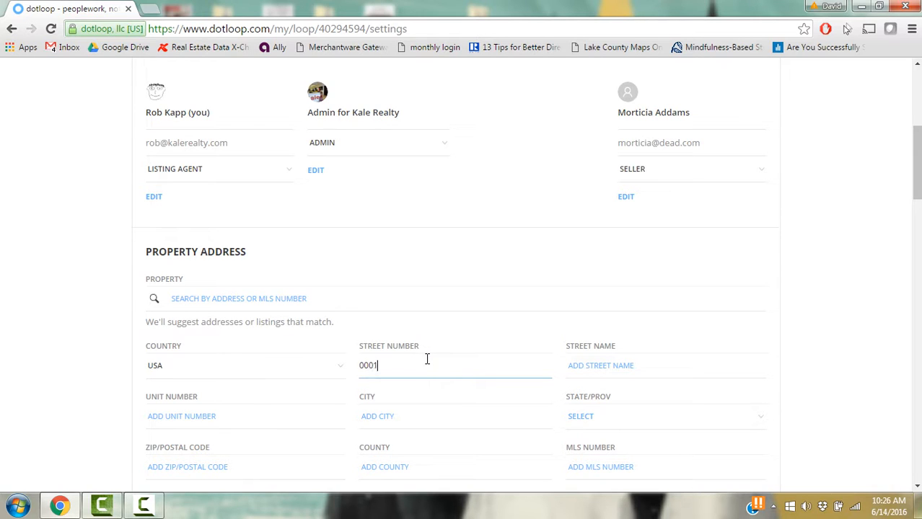
{"action": "key", "text": "Tab"}
{"action": "type", "text": "Cemeter"}
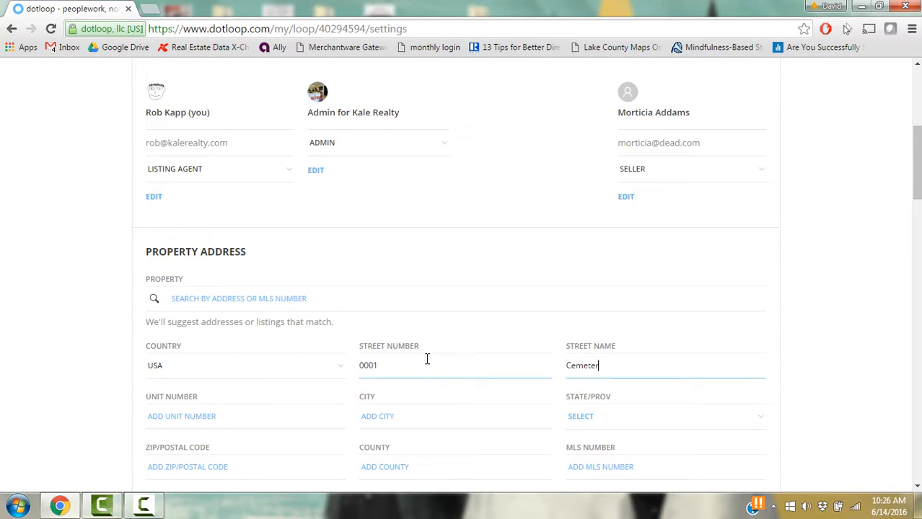
{"action": "type", "text": "y Lane"}
{"action": "key", "text": "Tab"}
{"action": "key", "text": "Tab"}
{"action": "type", "text": "Chicago"}
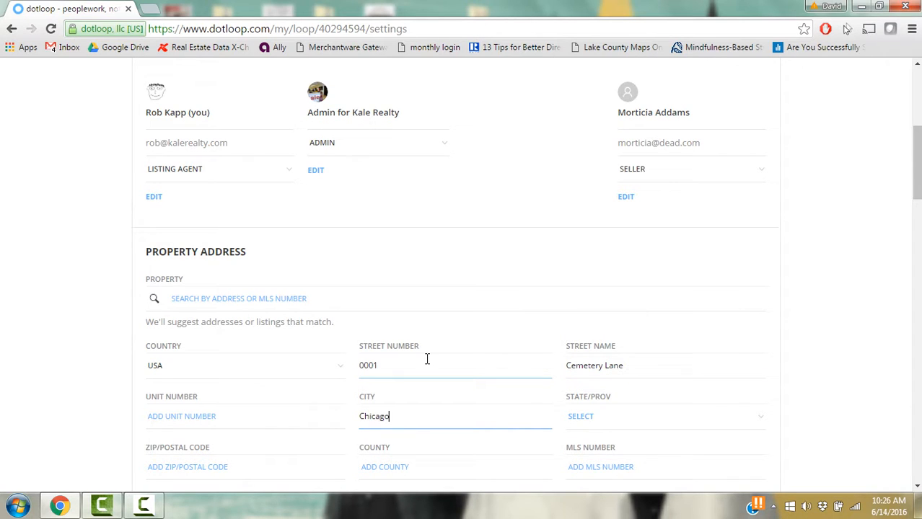
{"action": "key", "text": "Tab"}
{"action": "type", "text": "il"}
{"action": "key", "text": "Tab"}
{"action": "type", "text": "60613"}
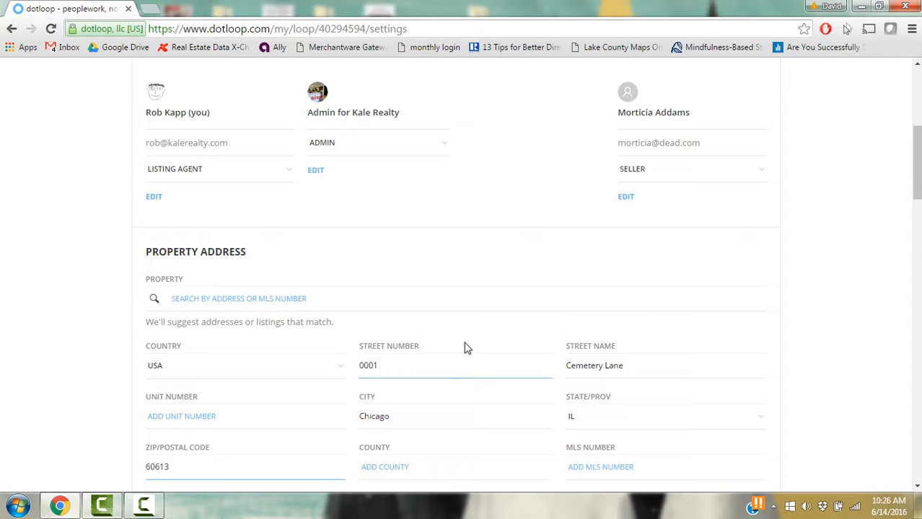
{"action": "scroll", "coordinate": [465, 348], "scroll_direction": "down", "scroll_amount": 3}
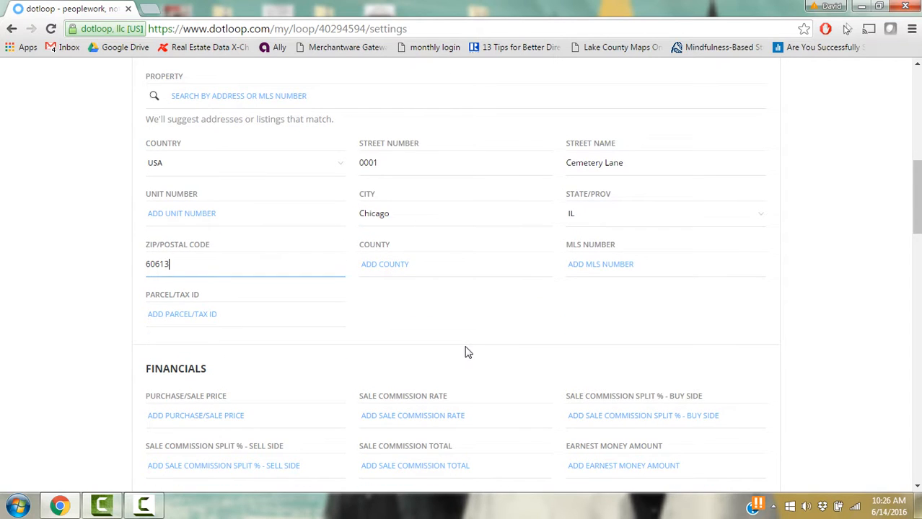
- Return to the top of the loop settings page and save the changes
{"action": "scroll", "coordinate": [463, 354], "scroll_direction": "down", "scroll_amount": 1}
{"action": "scroll", "coordinate": [463, 355], "scroll_direction": "down", "scroll_amount": 6}
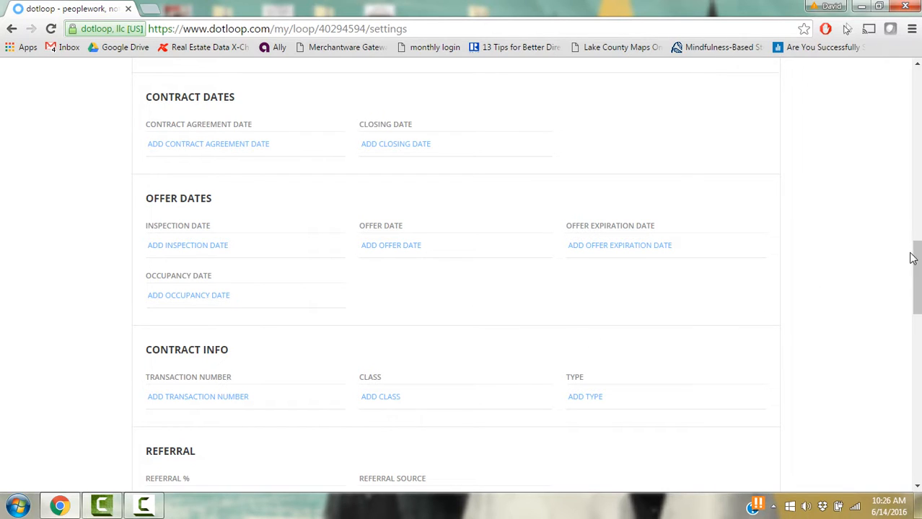
{"action": "left_click_drag", "start_coordinate": [913, 258], "coordinate": [900, 103]}
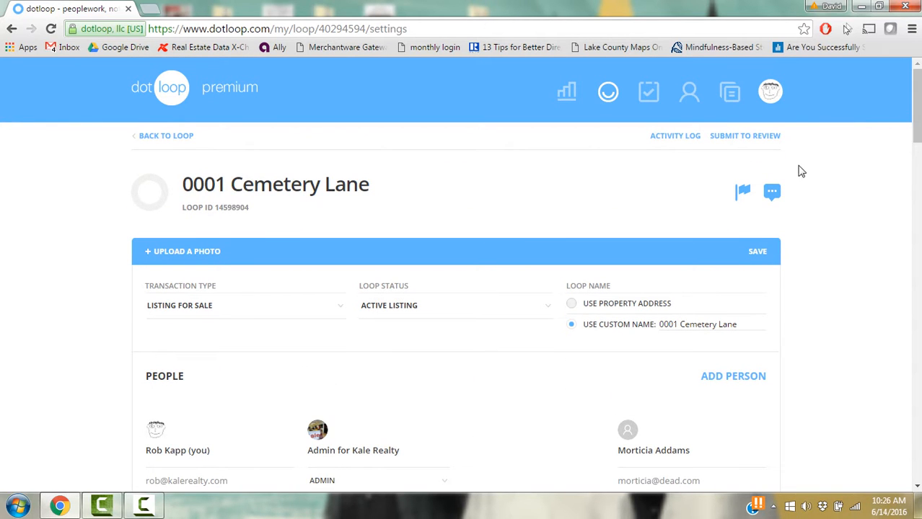
{"action": "left_click", "coordinate": [762, 262]}
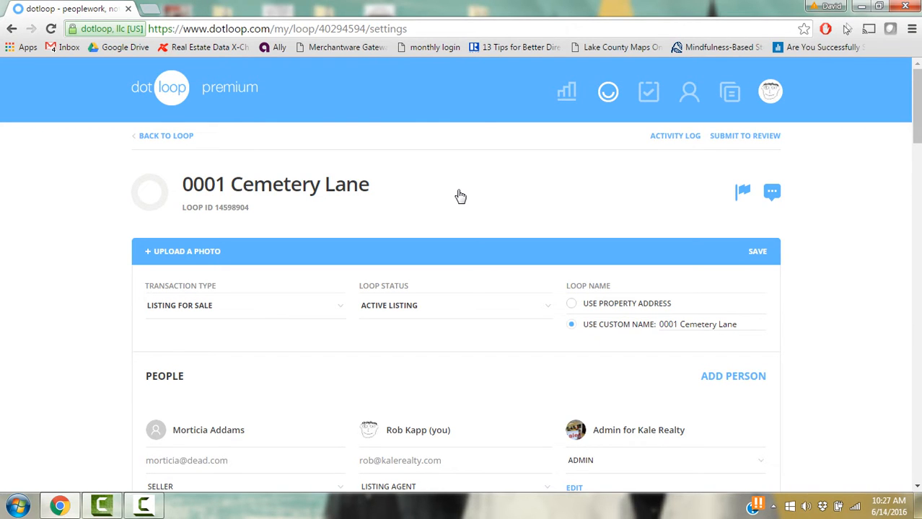
{"action": "left_click", "coordinate": [142, 505]}
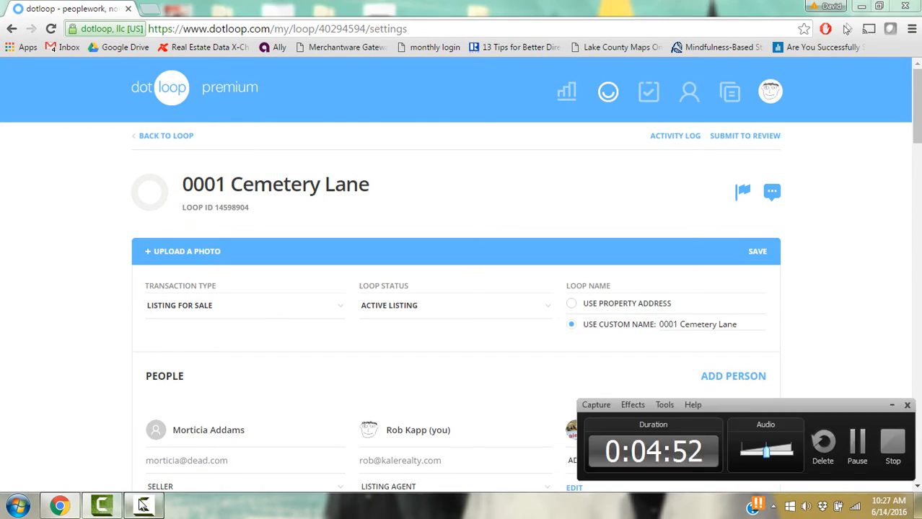